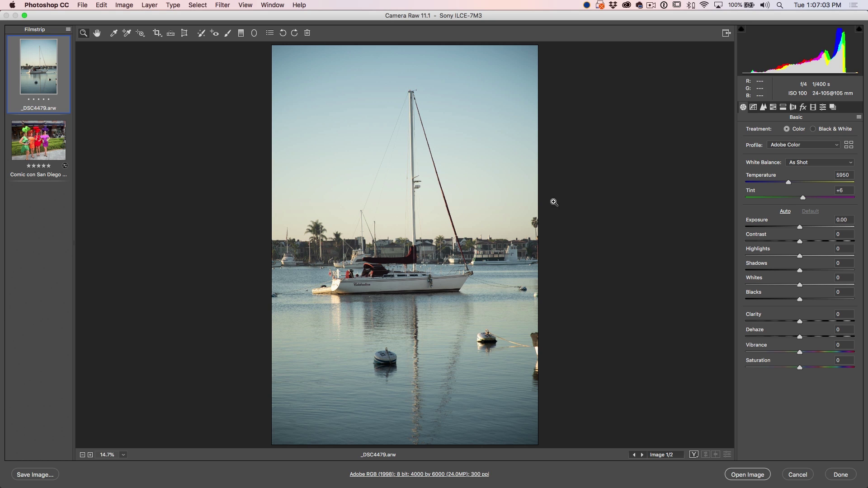
Darken the sky in HSL Luminance with Blues at -41 and Aquas at -28
left_click(774, 107)
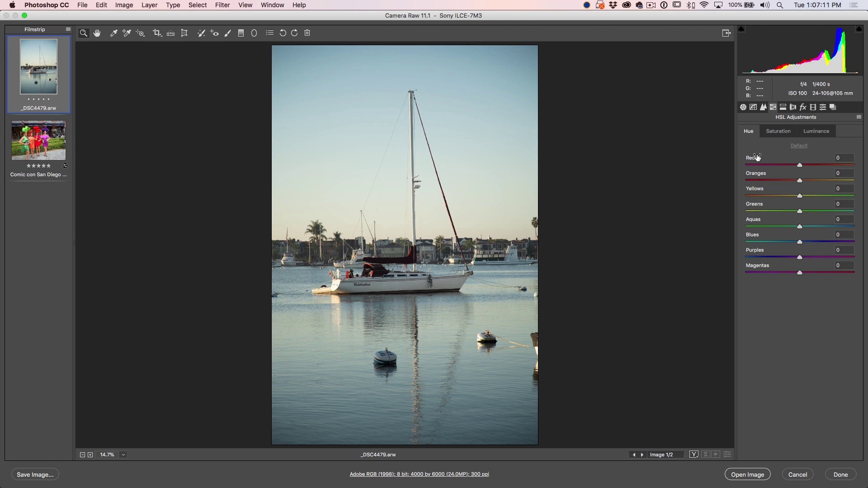
left_click(819, 133)
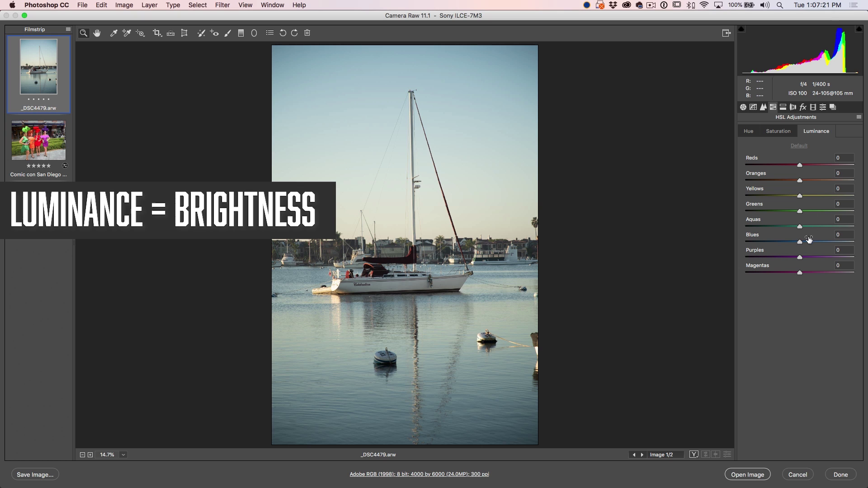
left_click_drag(801, 244, 786, 230)
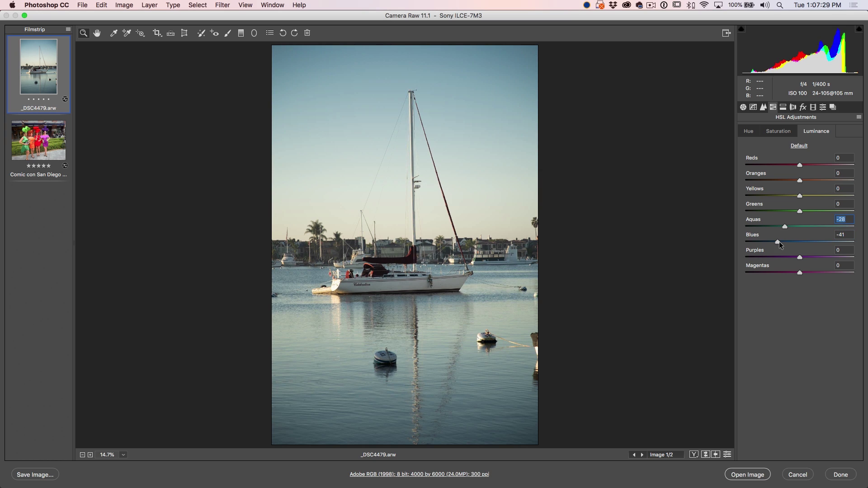
left_click(777, 242)
left_click(779, 131)
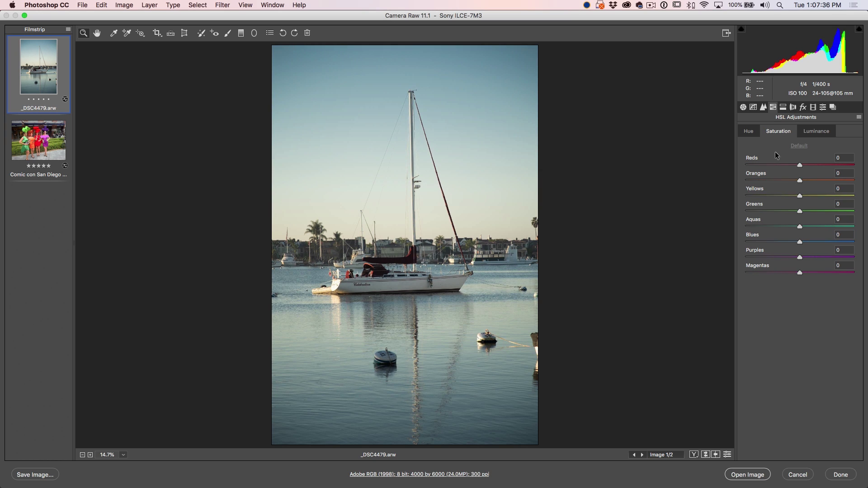
Raise Aquas saturation to +28 and Blues to +48, then test a Blues hue shift
left_click_drag(800, 227, 827, 245)
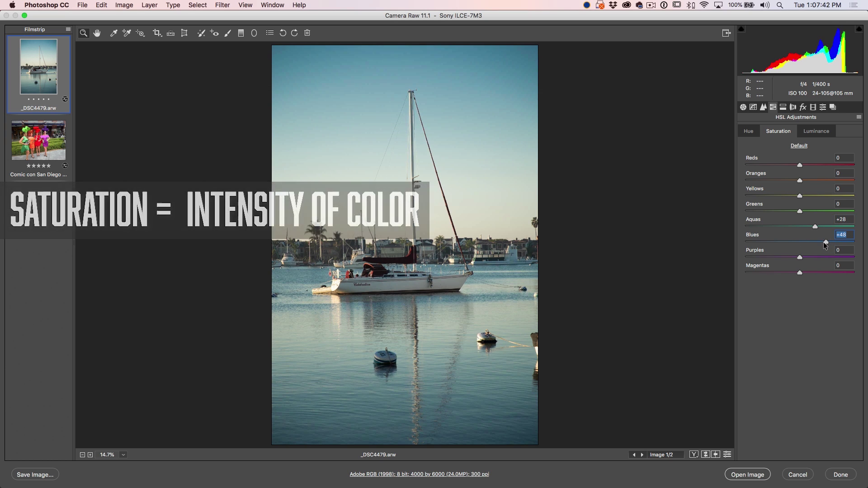
left_click(749, 132)
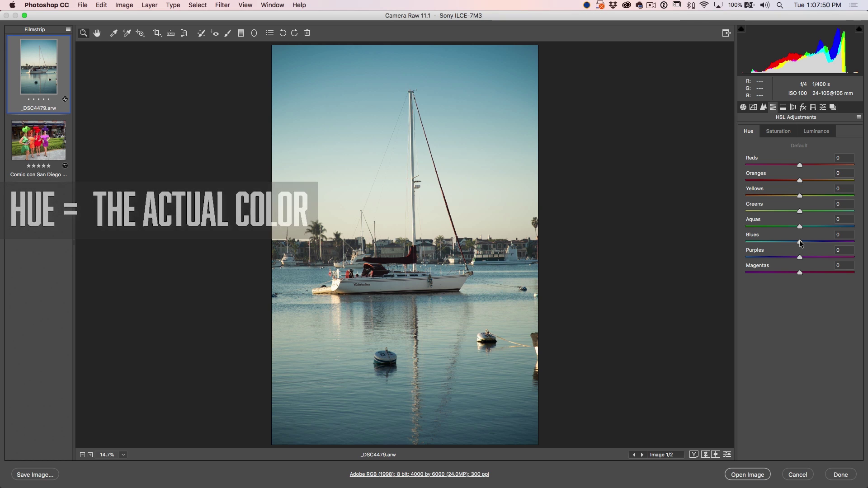
mouse_move(800, 243)
left_mouse_down()
mouse_move(832, 248)
mouse_move(771, 233)
mouse_move(810, 243)
mouse_move(802, 240)
mouse_move(807, 227)
left_mouse_up()
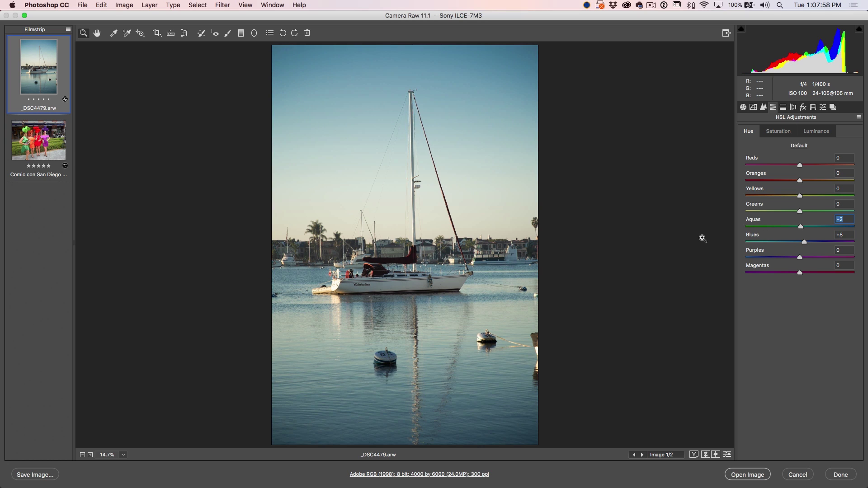
Darken Blues luminance to -90, raise saturation to Aquas +61 and Blues +58, and compare before/after
key("p")
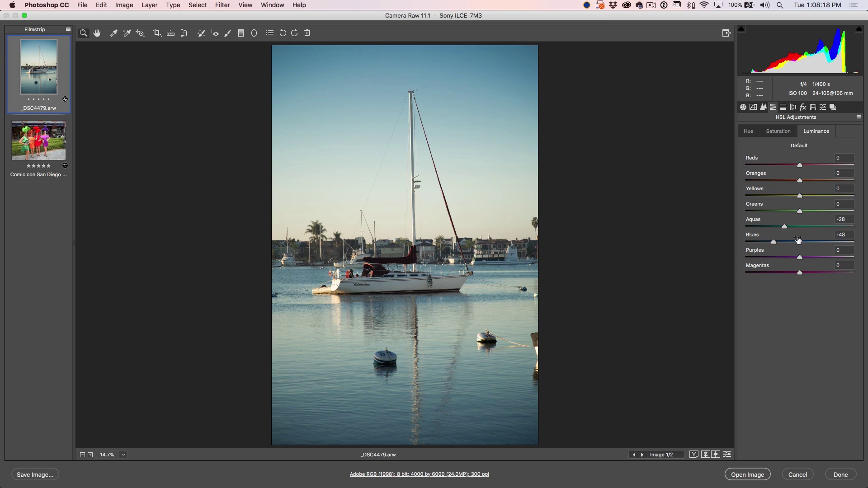
left_click_drag(774, 242, 751, 242)
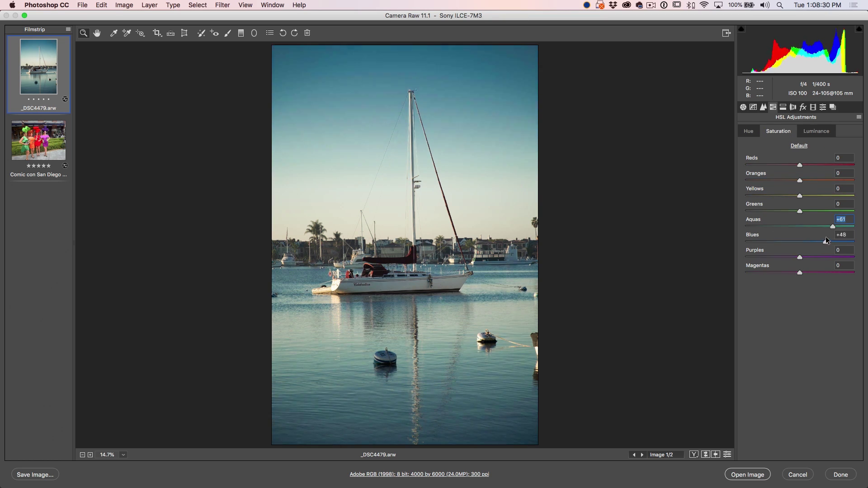
left_click_drag(826, 237, 831, 237)
key("super+alt+p")
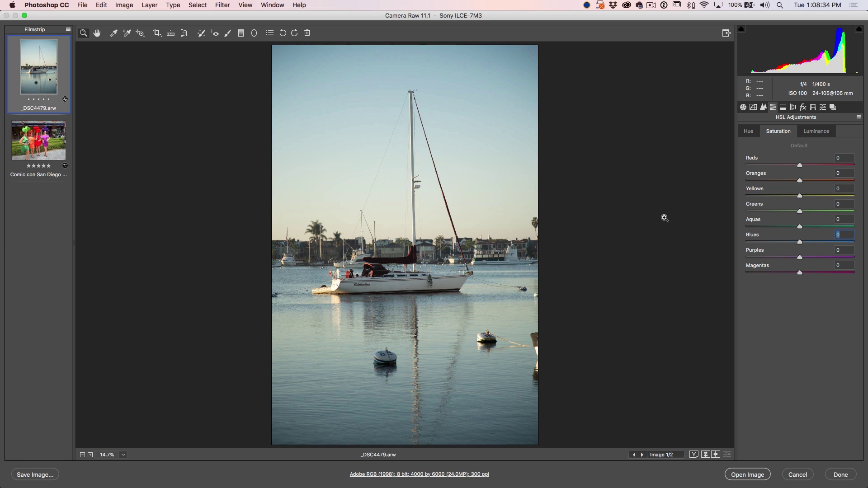
key("super+alt+p")
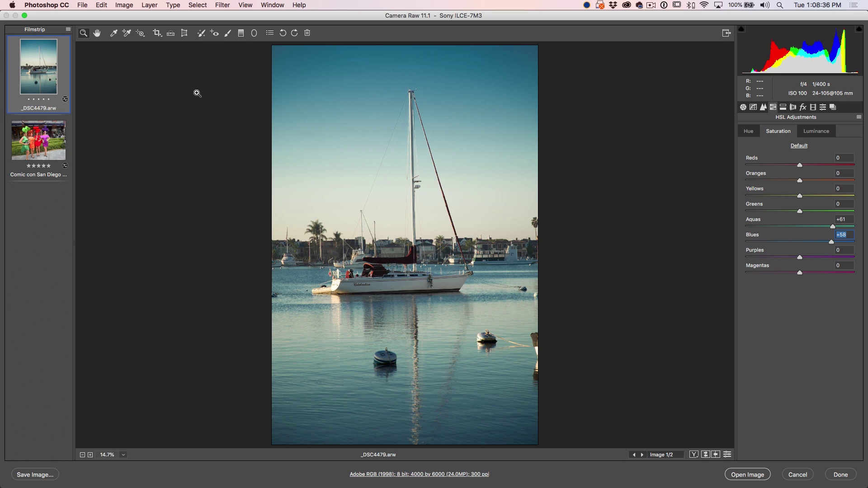
Open the Comic con photo and set hue Greens -70 and Reds +5, with Yellows reset to 0
left_click(33, 141)
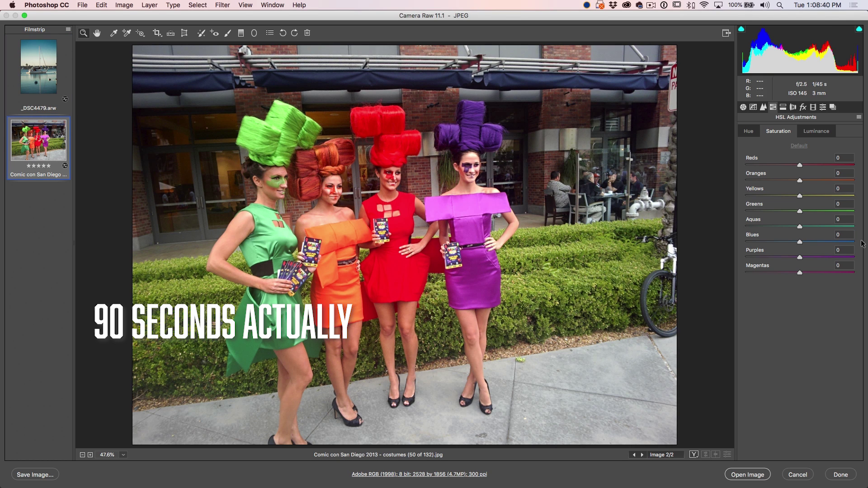
left_click(747, 131)
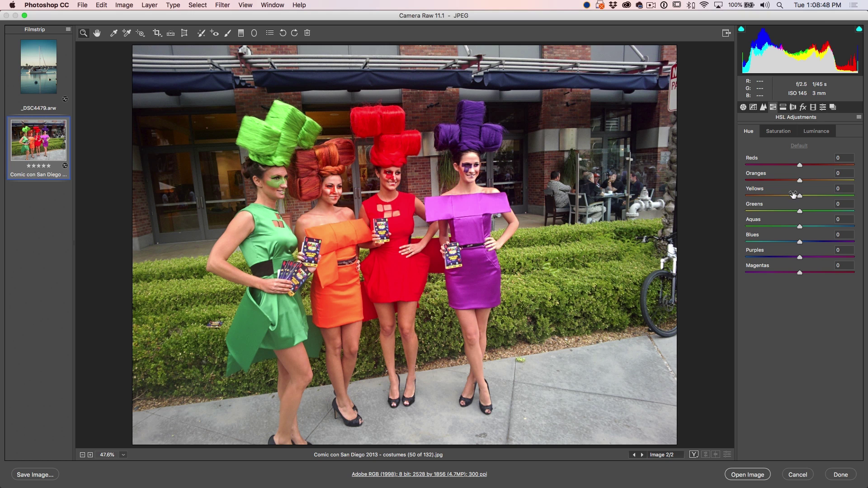
mouse_move(801, 213)
left_mouse_down()
mouse_move(828, 215)
mouse_move(743, 202)
mouse_move(801, 207)
left_mouse_up()
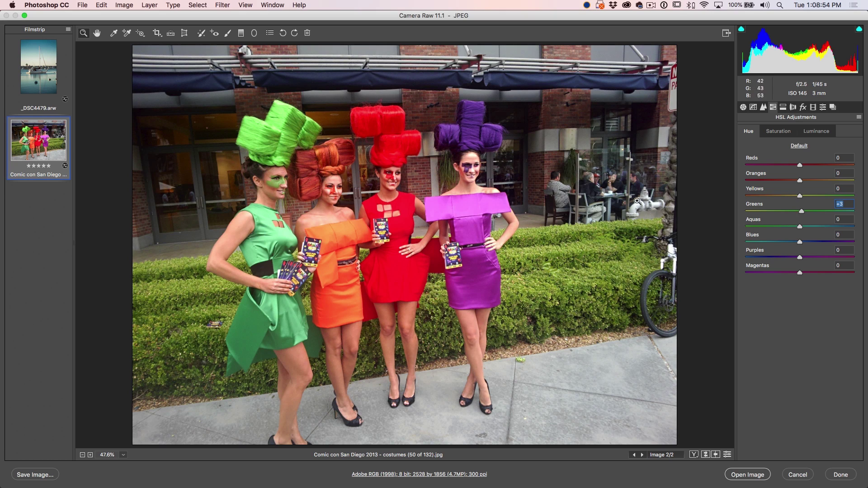
left_click_drag(801, 212, 792, 195)
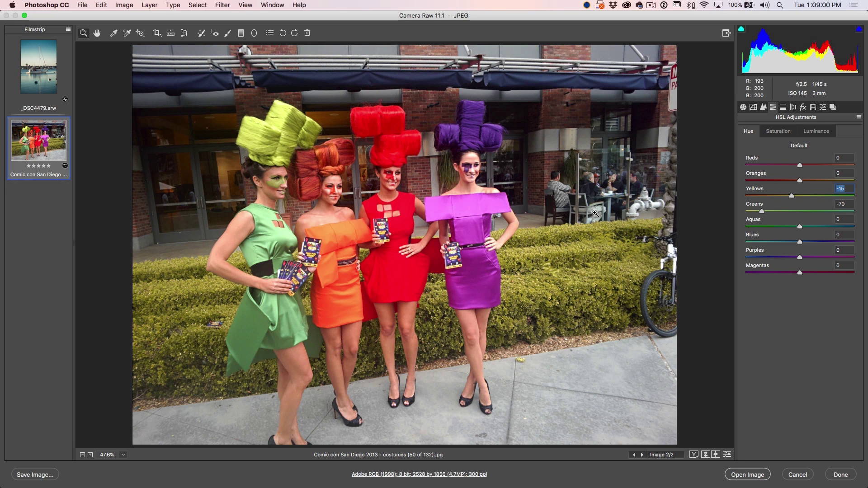
mouse_move(801, 166)
left_mouse_down()
mouse_move(747, 164)
mouse_move(833, 181)
mouse_move(801, 175)
left_mouse_up()
left_click(803, 169)
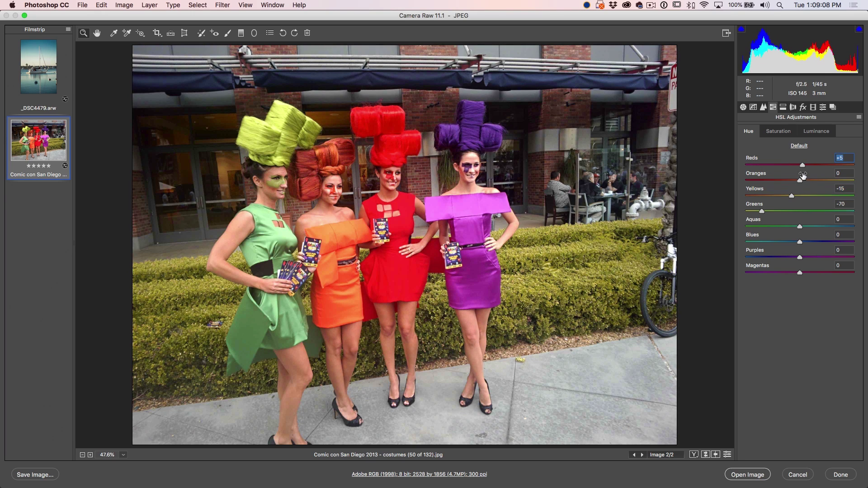
double_click(791, 195)
Drag the targeted Hue tool on the green dress to reach Greens -5 and Aquas +33
left_click(761, 210)
left_click(141, 34)
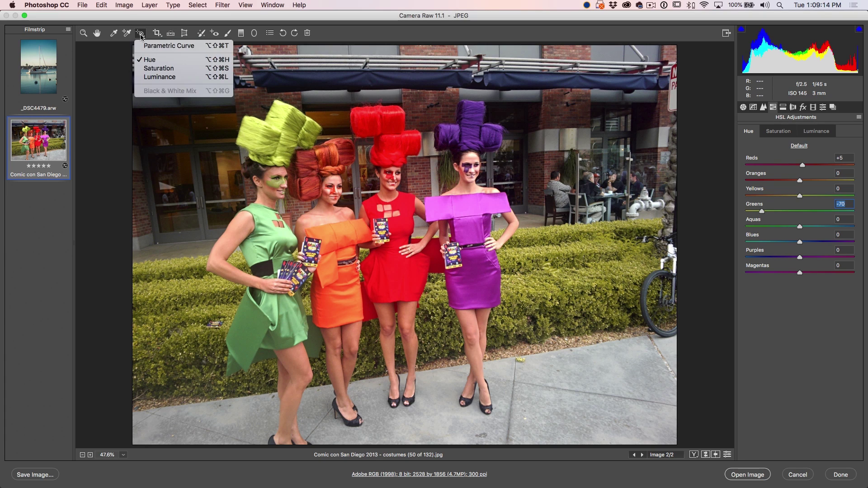
left_click(190, 123)
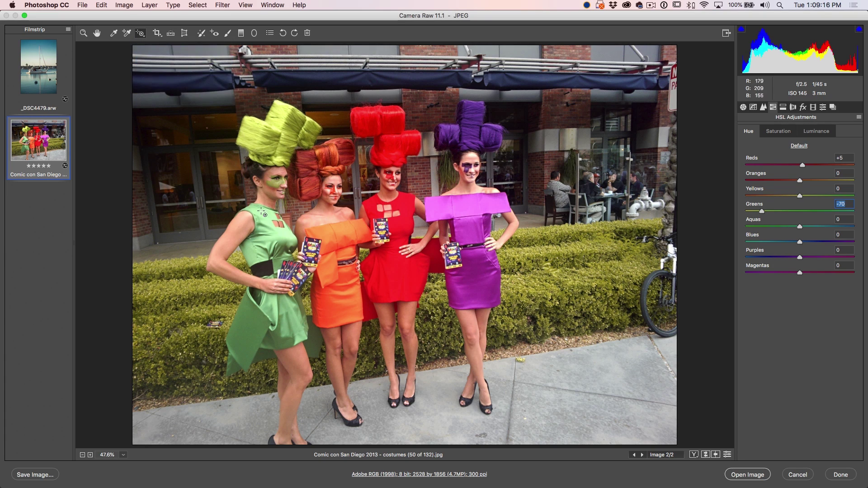
left_click_drag(265, 221, 269, 188)
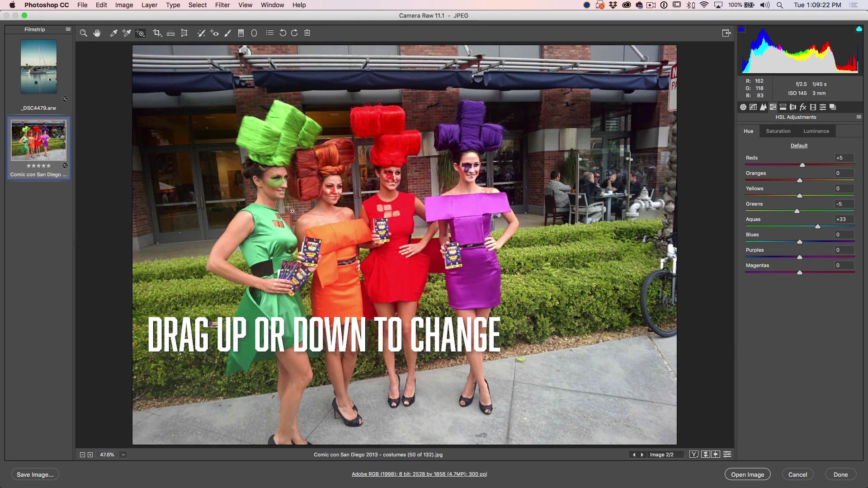
left_click(777, 131)
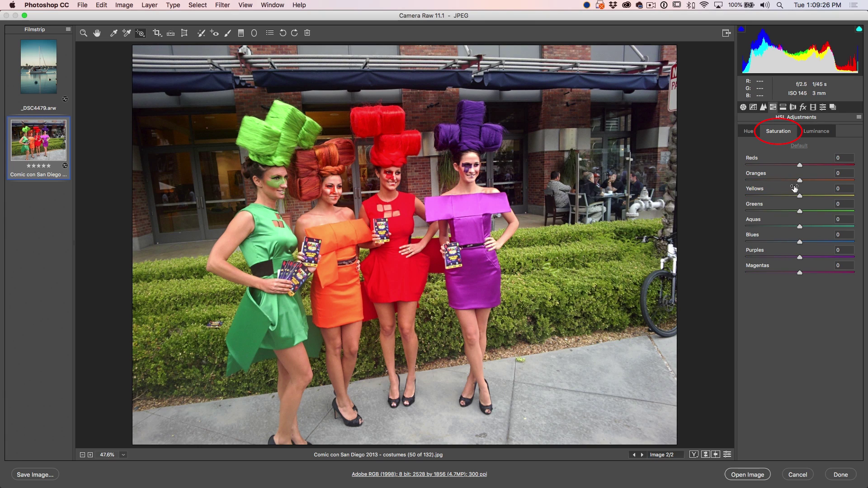
Try Reds saturation -100 and Oranges +76, then reset all saturation values to 0
mouse_move(801, 169)
left_mouse_down()
mouse_move(736, 154)
mouse_move(709, 169)
left_mouse_up()
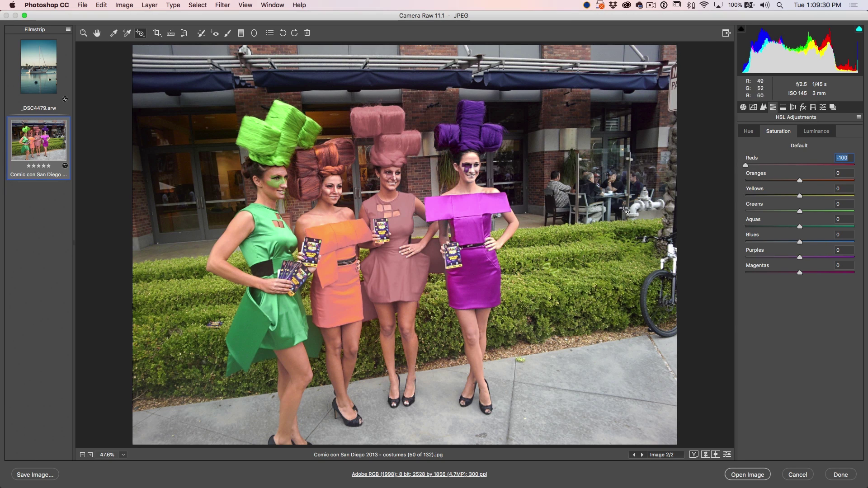
left_click_drag(797, 181, 841, 181)
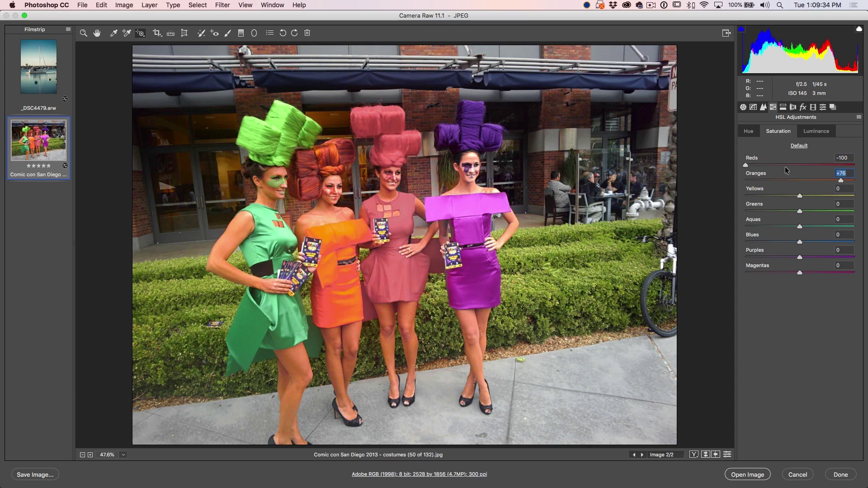
left_click_drag(751, 163, 795, 172)
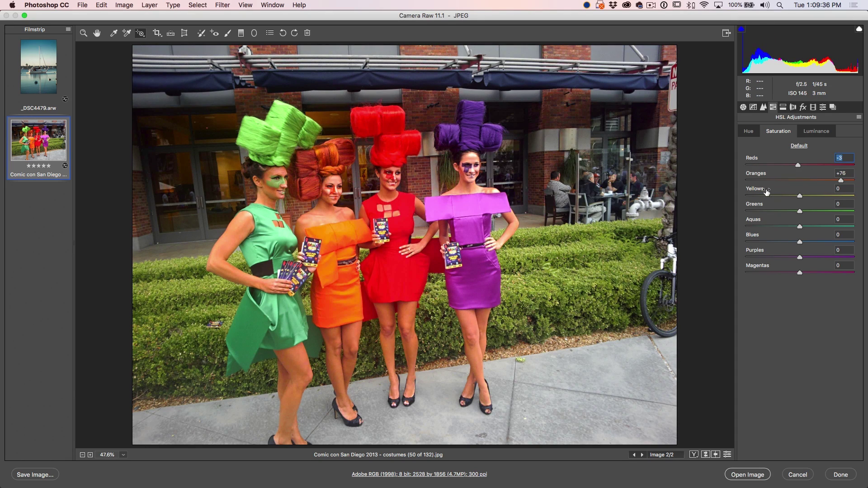
left_click(799, 146)
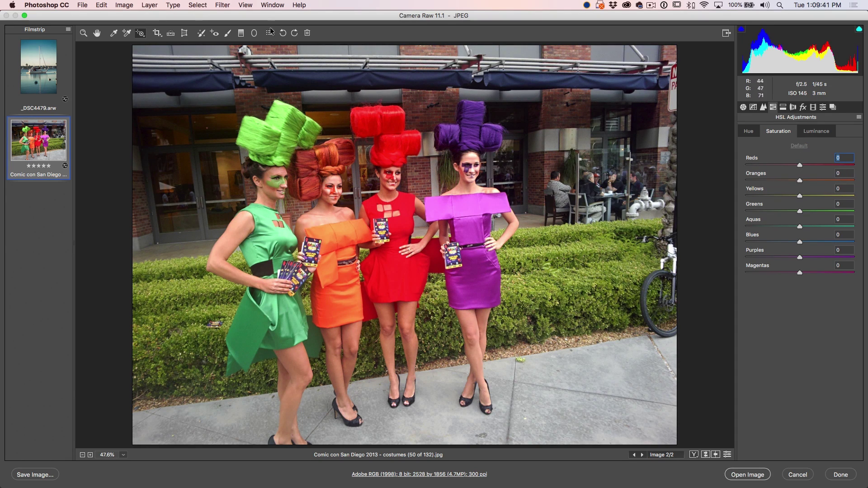
left_click(142, 34)
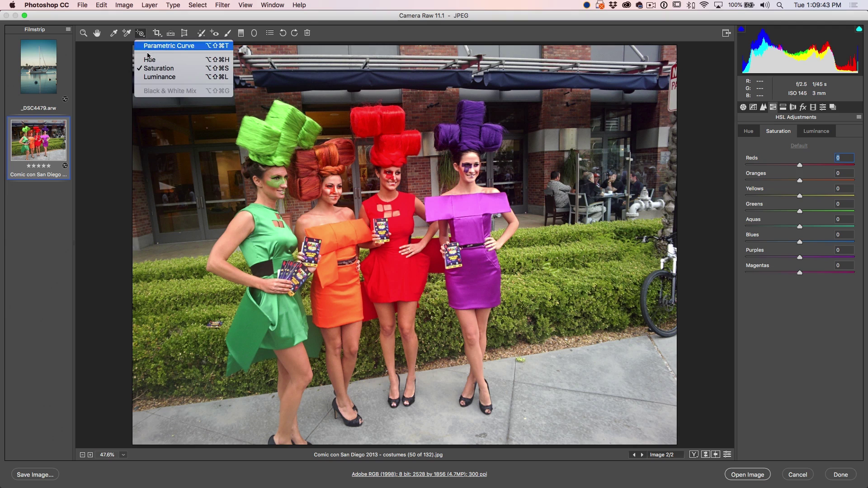
Drag the targeted Saturation tool on the green dress for Greens +32 and Aquas +18
left_click(235, 125)
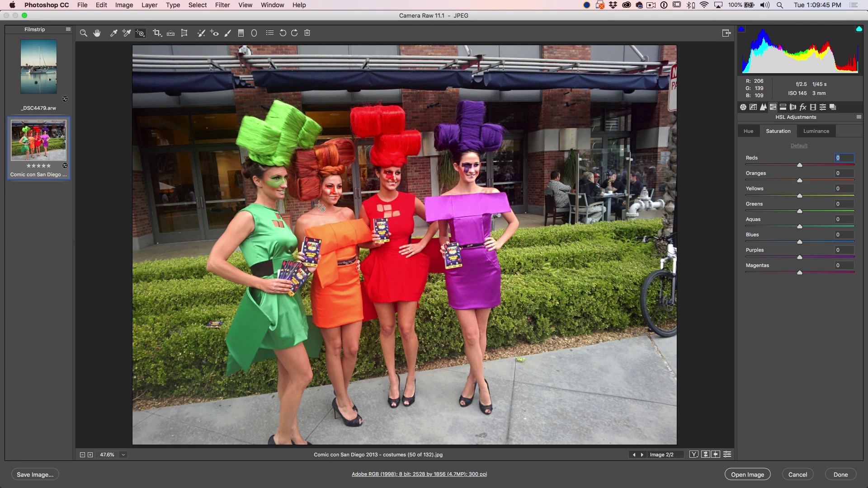
left_click_drag(260, 219, 259, 199)
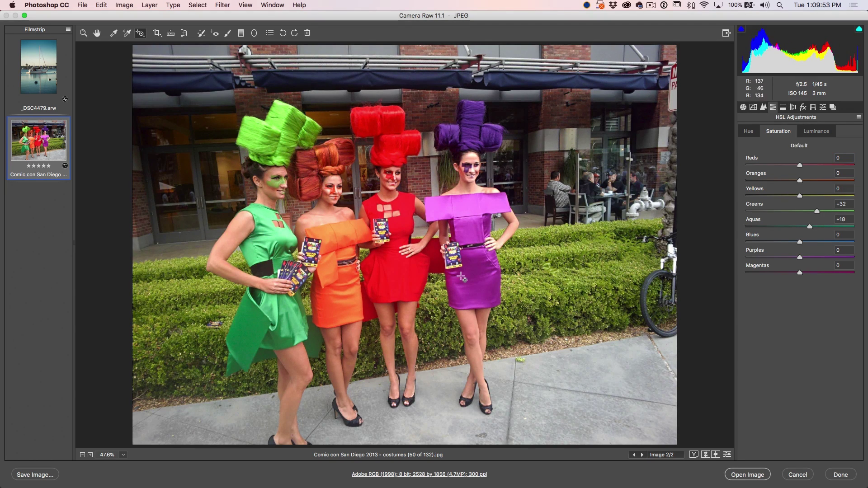
left_click(822, 131)
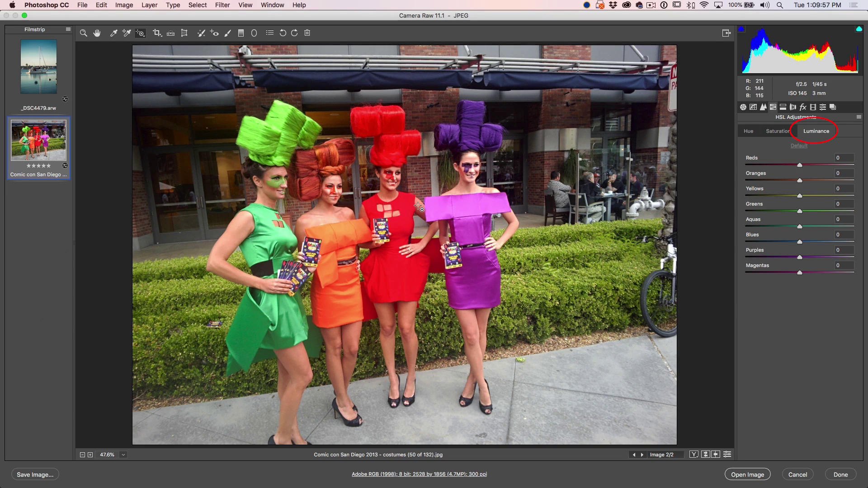
Darken the red and orange costumes with targeted Luminance and lower the Greens luminance slider
left_click(141, 36)
left_click(410, 201)
mouse_move(407, 203)
left_mouse_down()
mouse_move(411, 222)
mouse_move(410, 177)
mouse_move(411, 222)
mouse_move(411, 212)
left_mouse_up()
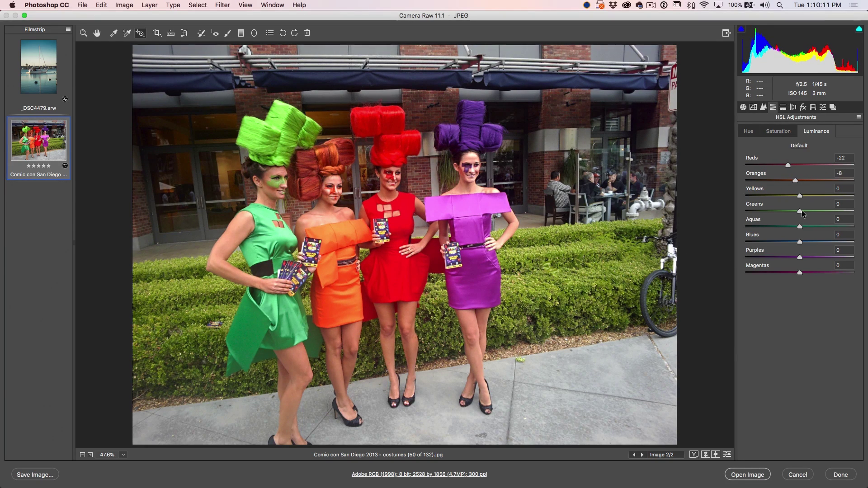
mouse_move(800, 211)
left_mouse_down()
mouse_move(831, 211)
mouse_move(775, 210)
mouse_move(785, 210)
left_mouse_up()
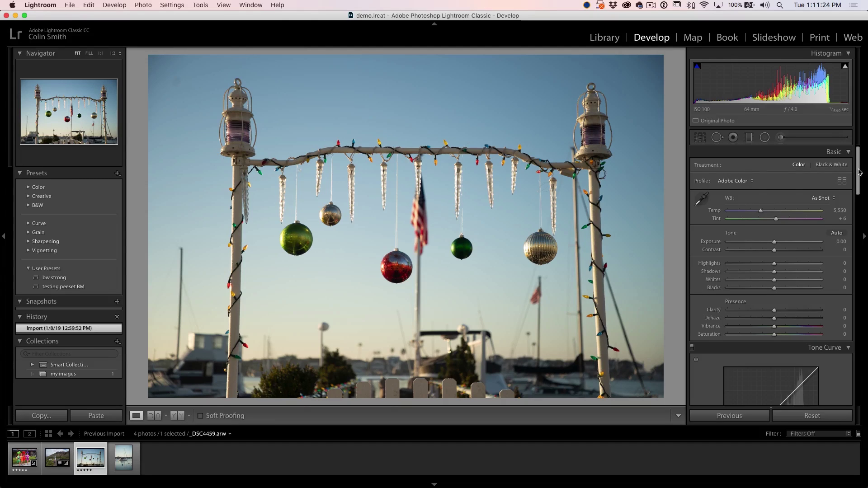
Show the HSL/Color panel's All view with hue, saturation and luminance sliders together
scroll(854, 185, "down", 10)
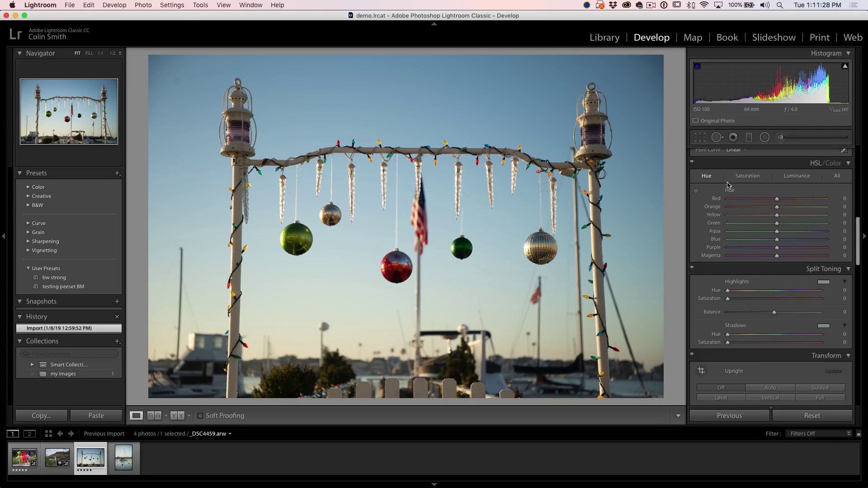
left_click(748, 177)
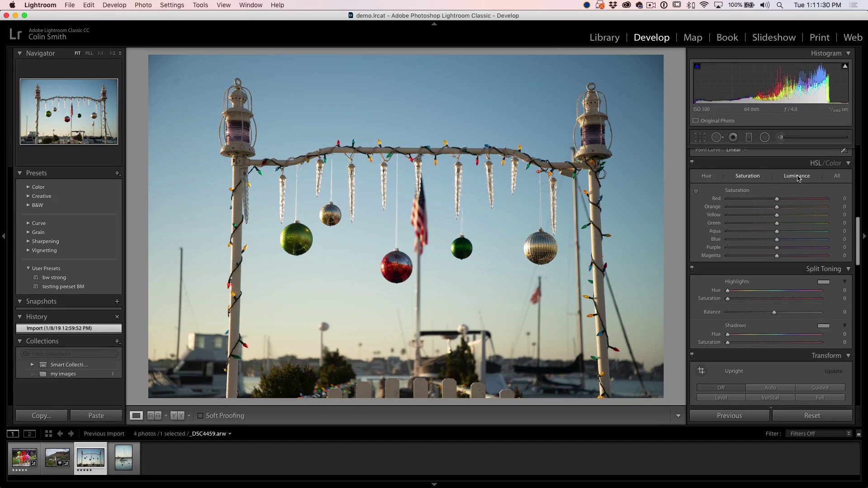
left_click(798, 178)
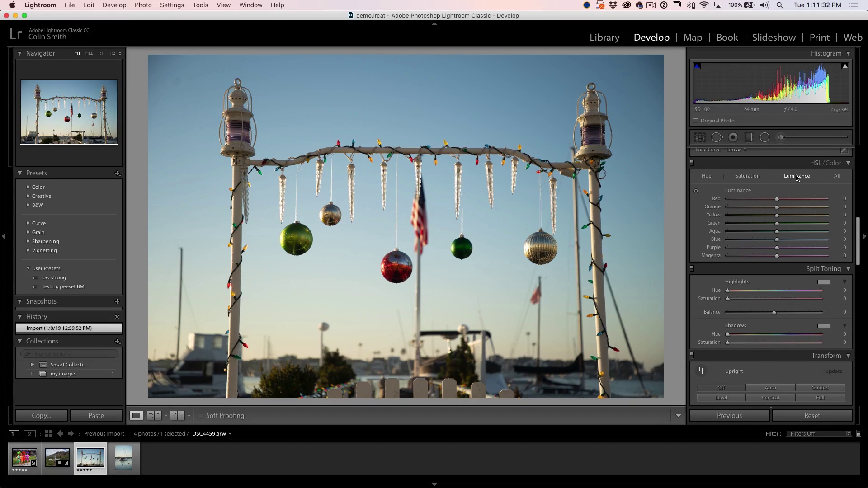
left_click(837, 177)
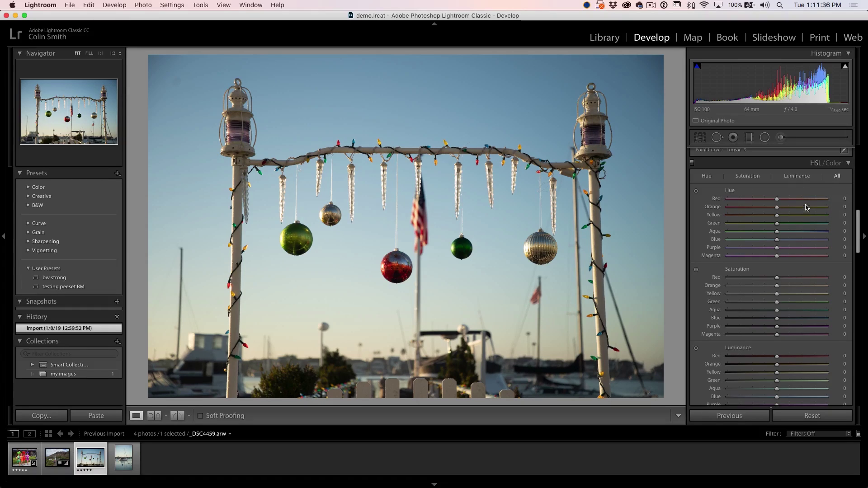
scroll(810, 214, "down", 3)
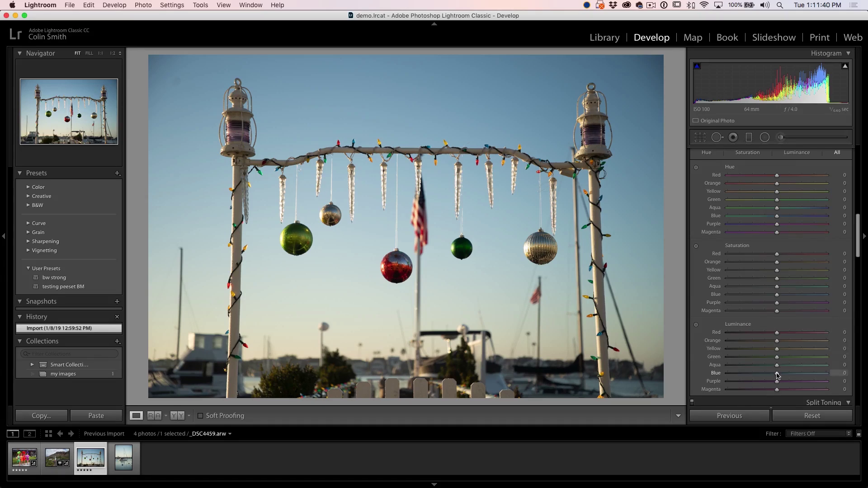
Set Aqua luminance to -50, Blue luminance to -61 and Exposure to +0.50
left_click_drag(778, 376, 753, 365)
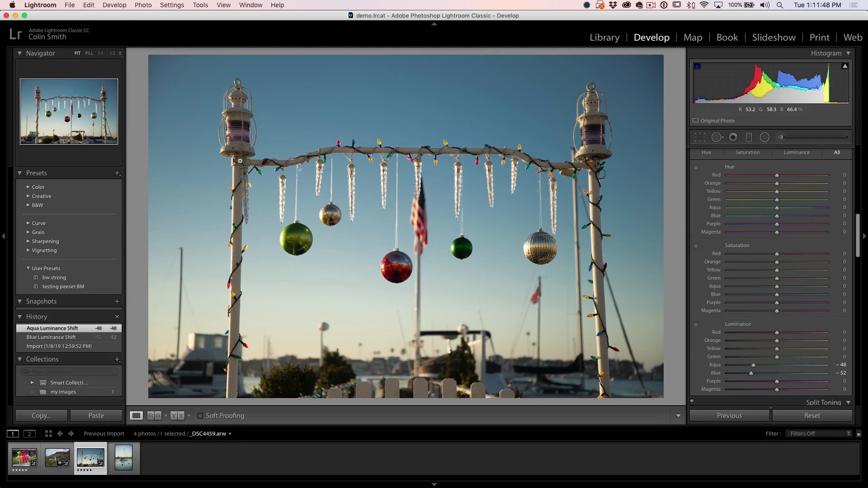
scroll(791, 225, "up", 15)
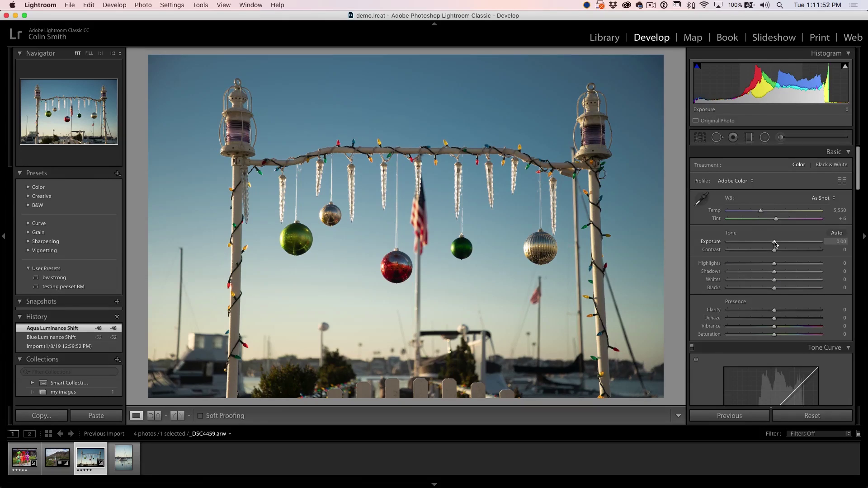
left_click_drag(774, 245, 778, 243)
scroll(842, 267, "down", 1)
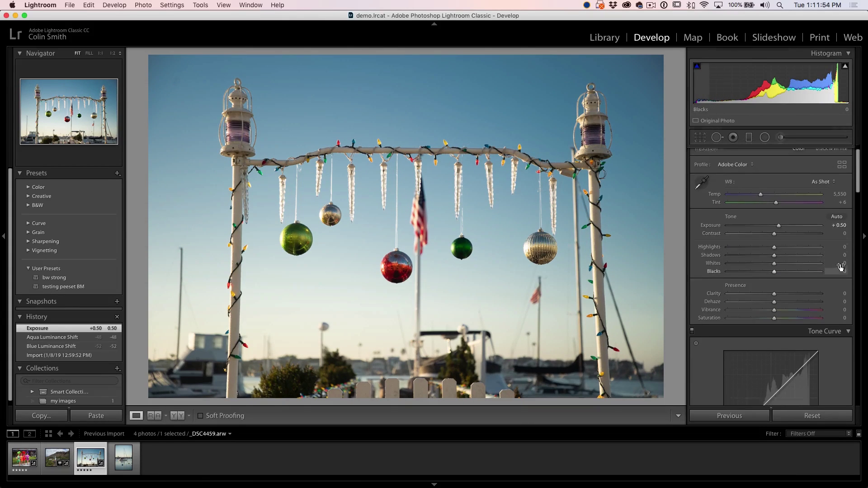
scroll(841, 267, "down", 4)
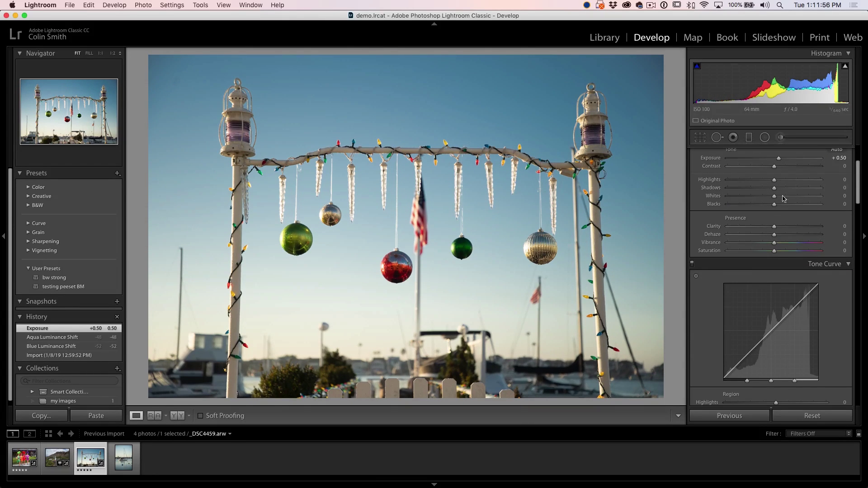
scroll(836, 219, "down", 15)
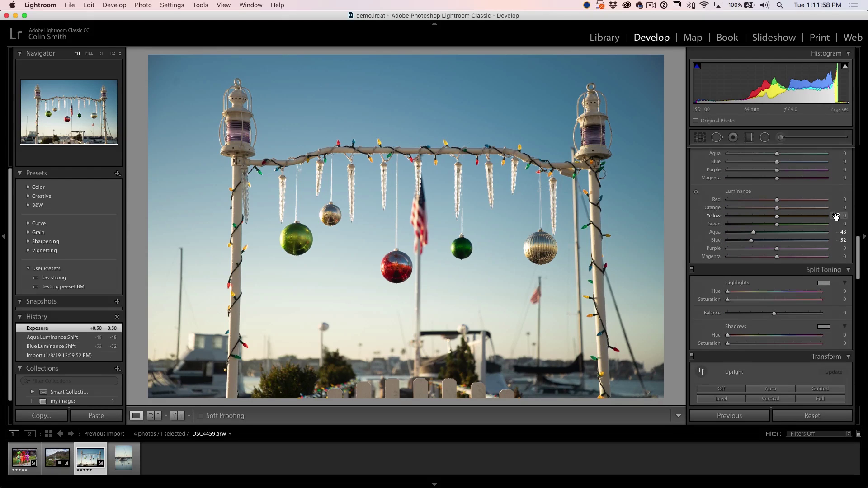
scroll(752, 247, "down", 5)
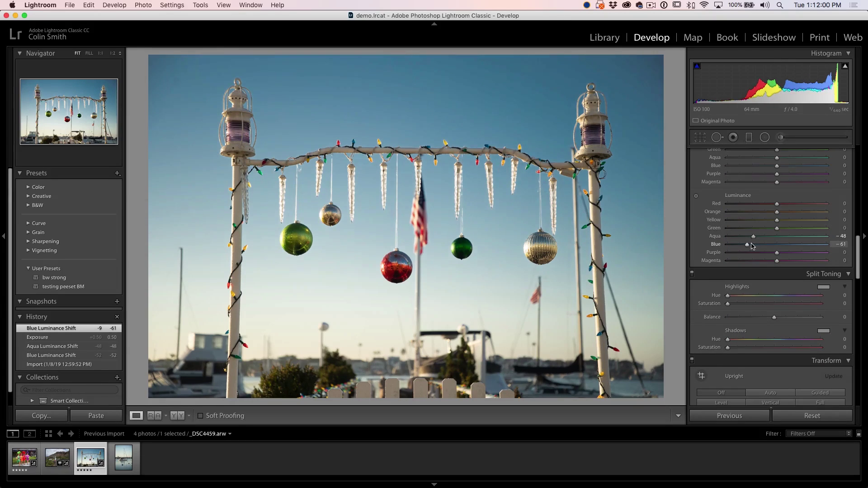
Raise HSL Saturation to Aqua +34 and Blue +29 to deepen the sky
scroll(778, 226, "up", 3)
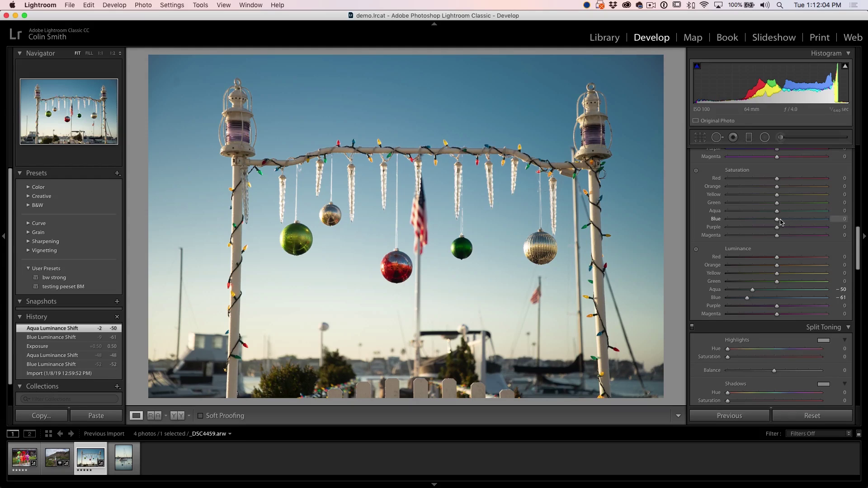
left_click_drag(792, 223, 796, 212)
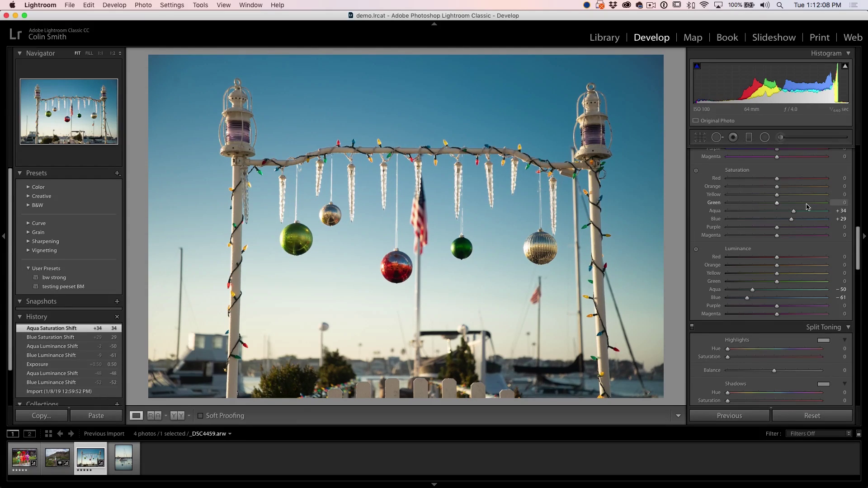
scroll(809, 207, "up", 2)
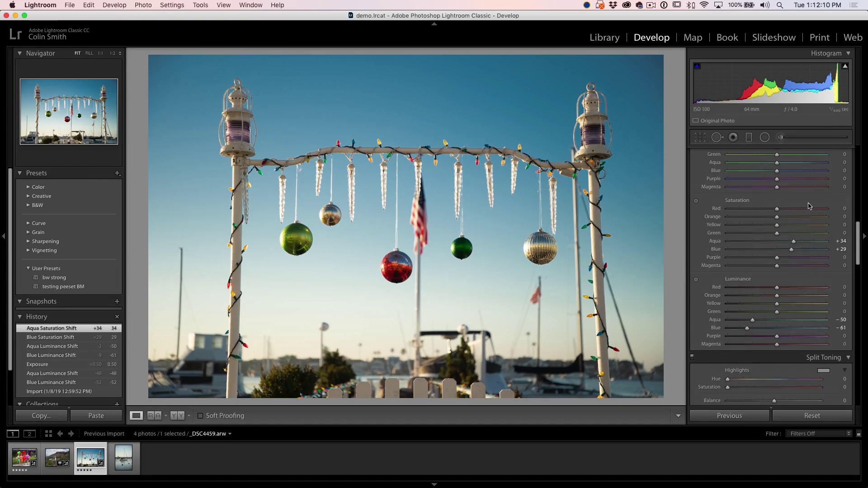
scroll(808, 206, "up", 2)
scroll(737, 175, "up", 1)
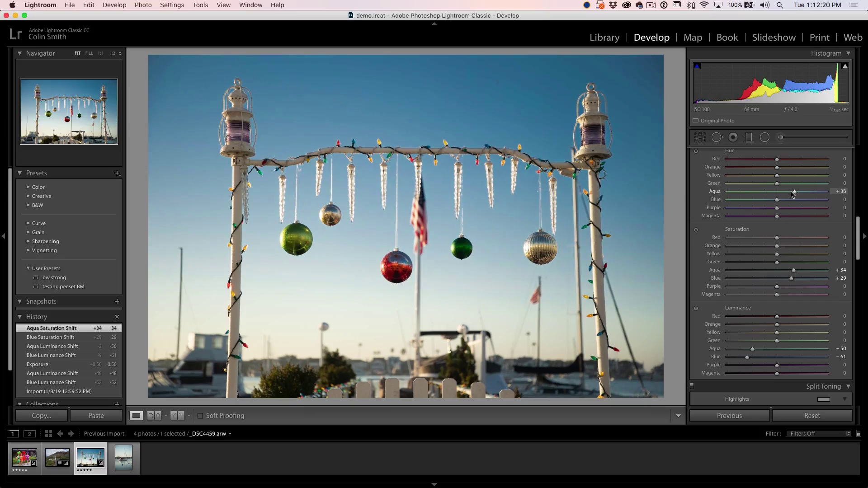
Set the HSL Hue sliders to Aqua +28 and Blue +9
left_click_drag(793, 195, 790, 194)
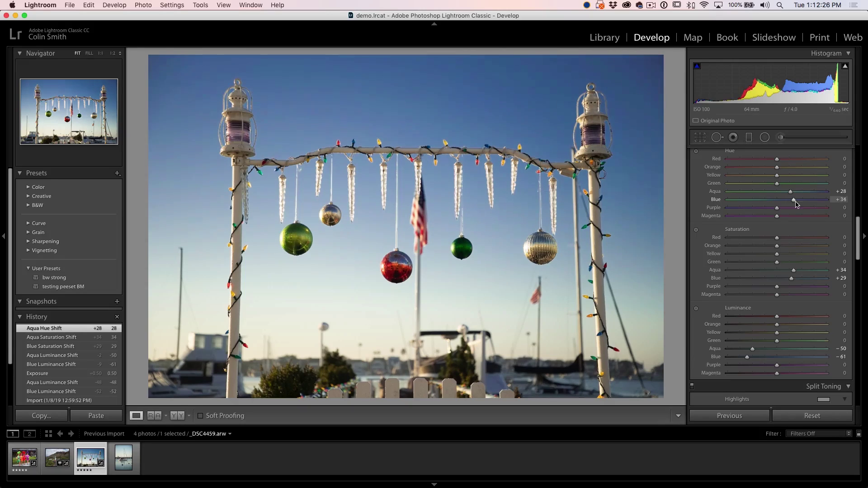
left_click_drag(796, 204, 778, 200)
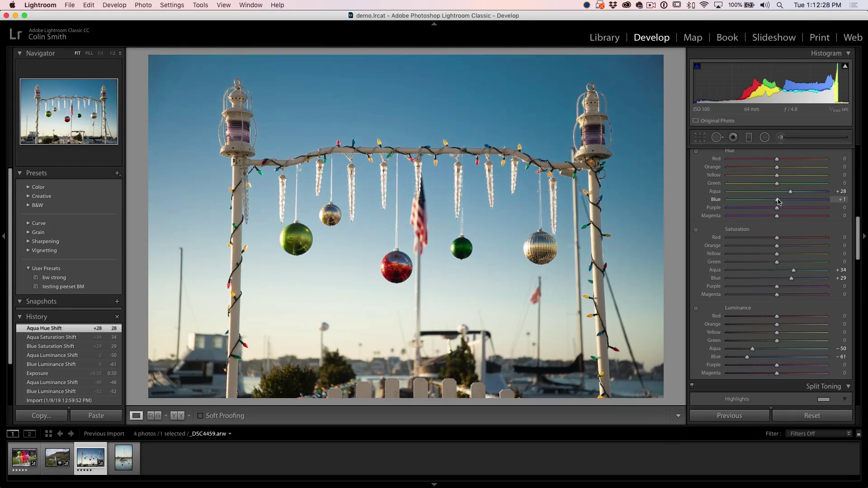
left_click_drag(782, 202, 781, 202)
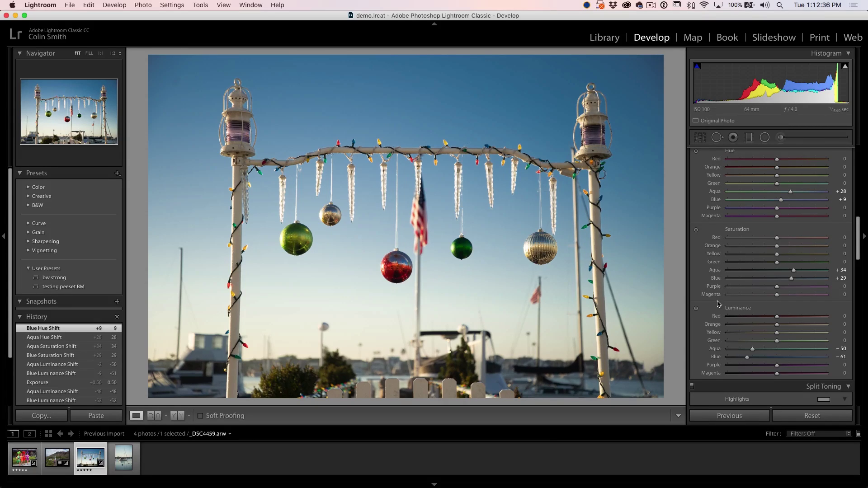
With the Luminance targeted tool, brighten the green ornament to +20 and the red one to +29
left_click(696, 309)
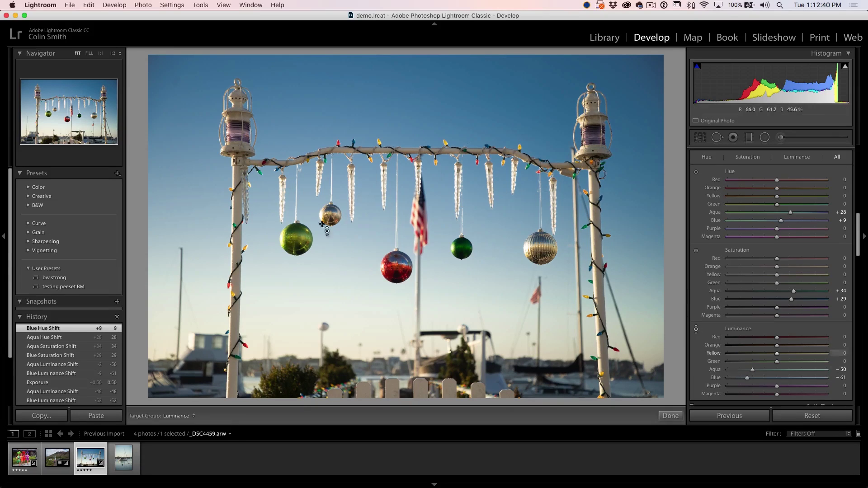
left_click_drag(302, 236, 302, 212)
mouse_move(330, 247)
left_mouse_down()
mouse_move(329, 230)
mouse_move(330, 239)
left_mouse_up()
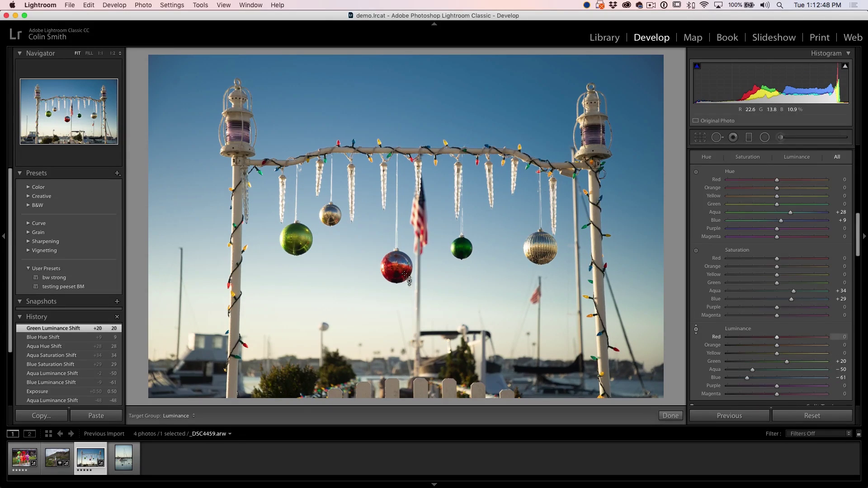
mouse_move(397, 267)
left_mouse_down()
mouse_move(396, 276)
mouse_move(397, 255)
mouse_move(398, 274)
left_mouse_up()
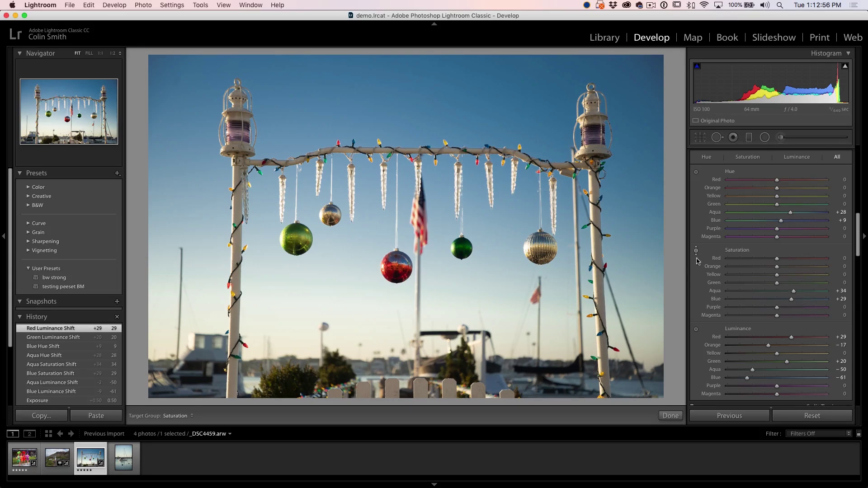
With the Saturation targeted tool, boost the ornaments and sky to Green +55, Red +37, Blue +33
left_click_drag(297, 240, 296, 204)
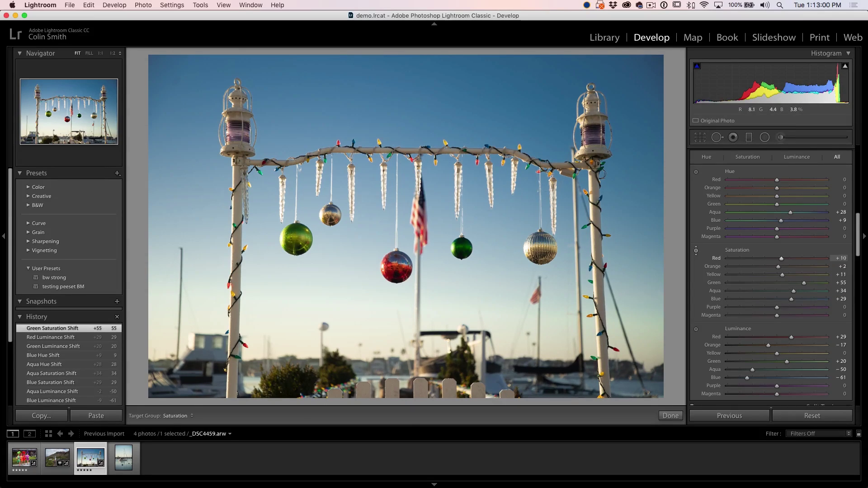
left_click_drag(395, 277, 396, 258)
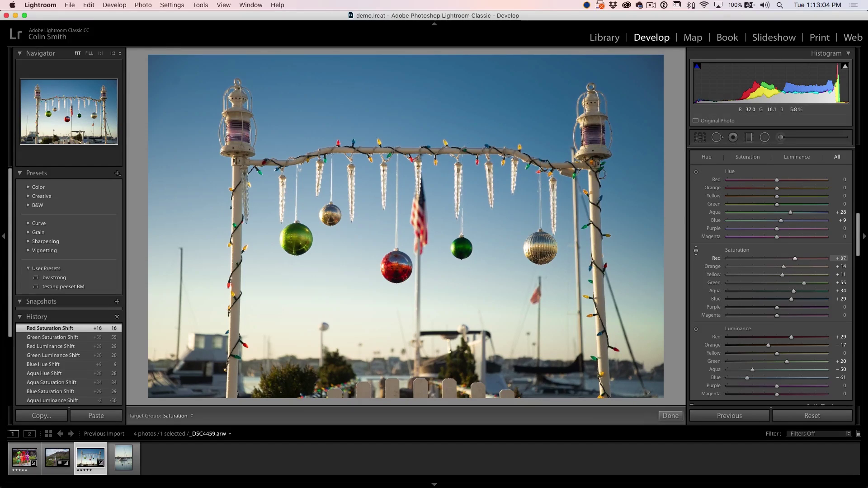
left_click_drag(397, 277, 397, 276)
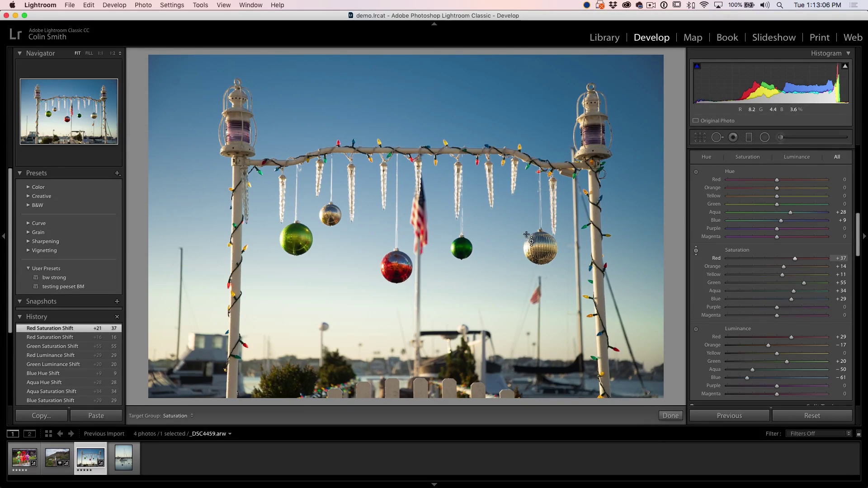
left_click_drag(452, 113, 475, 104)
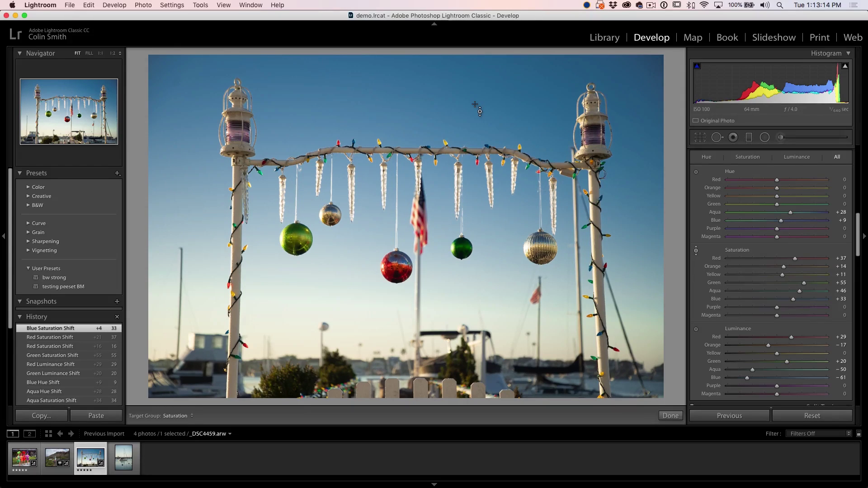